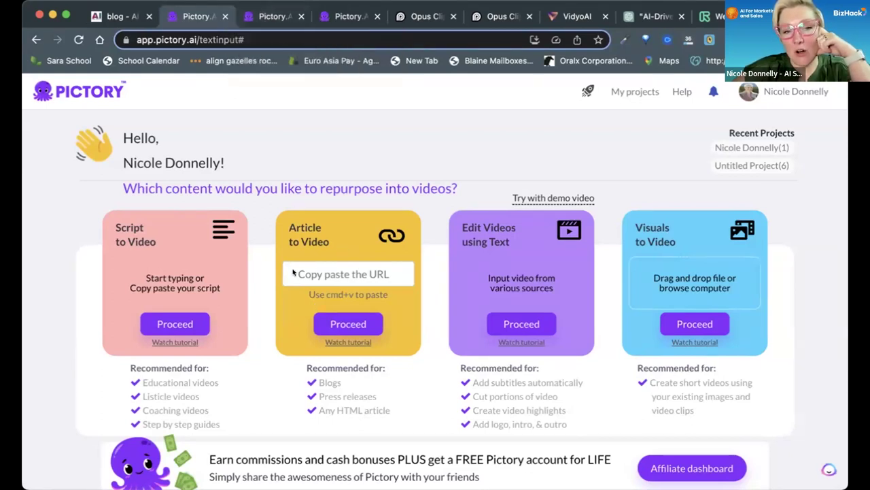
- Switch to the tab with the 'How to Use Midjourney for Beginner' article-to-video storyboard
click(258, 14)
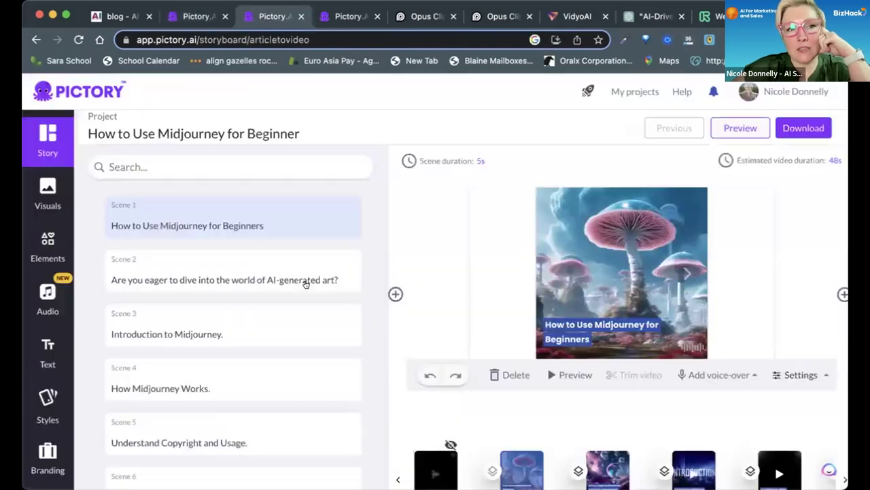
- Preview Scene 2 of the storyboard, showing the AI-generated bubbles image
scroll(618, 314, down, 2)
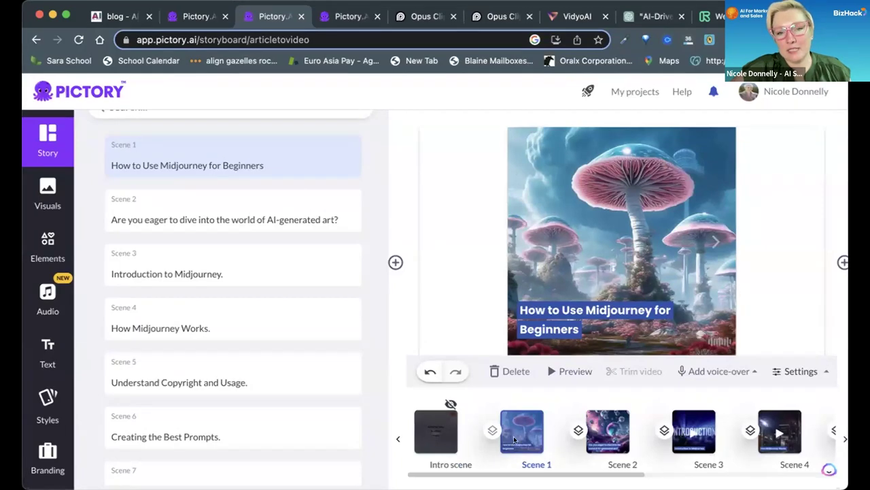
click(606, 432)
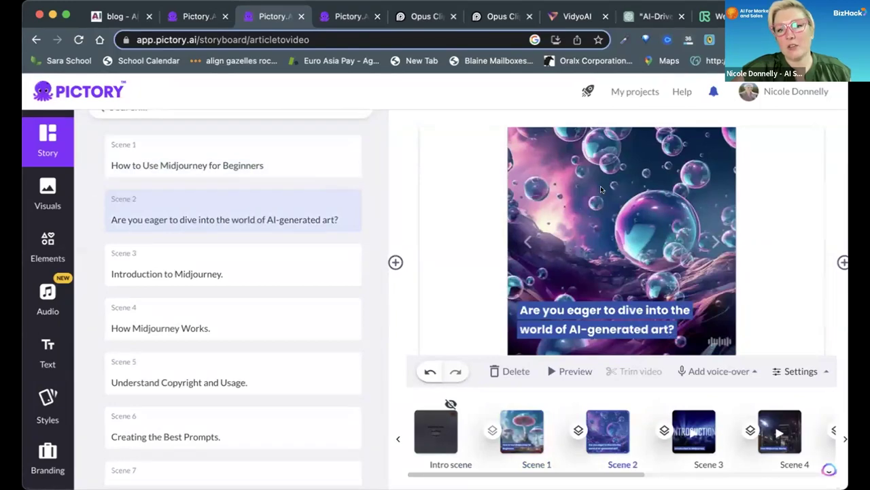
scroll(601, 189, up, 2)
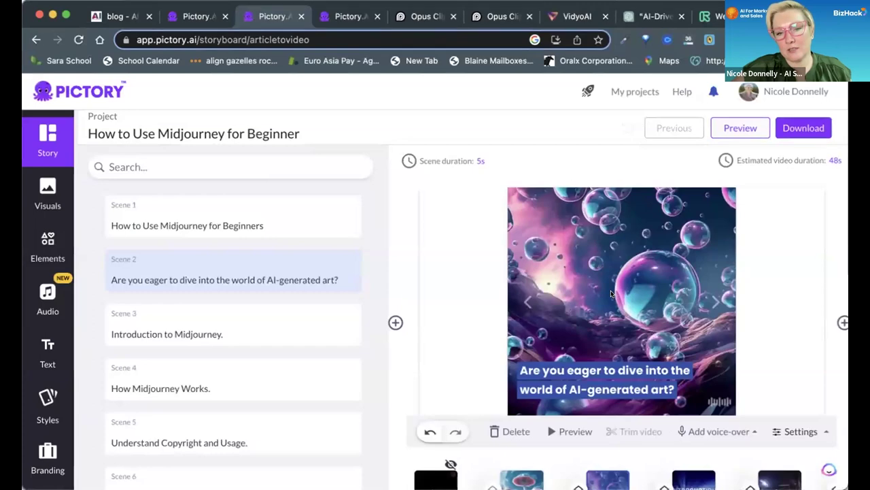
- Check the Upload/Record voice-over options, close them, and go back to the AI Smart Marketing blog
click(710, 431)
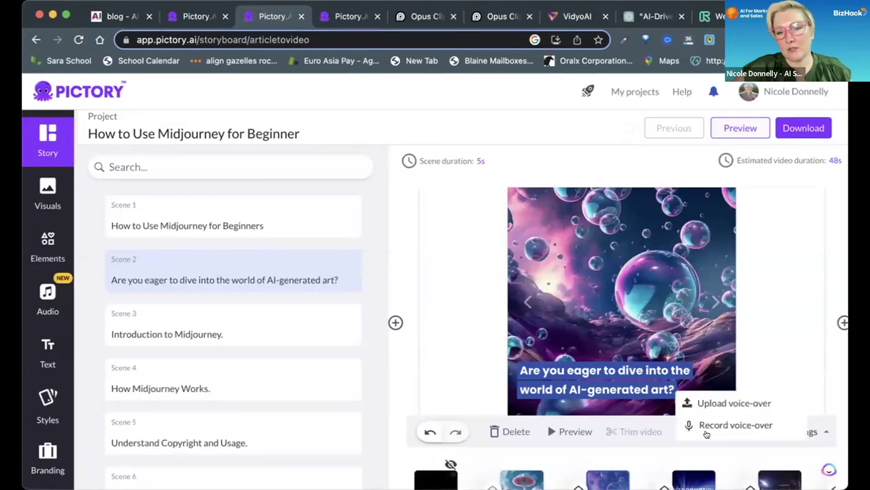
click(499, 301)
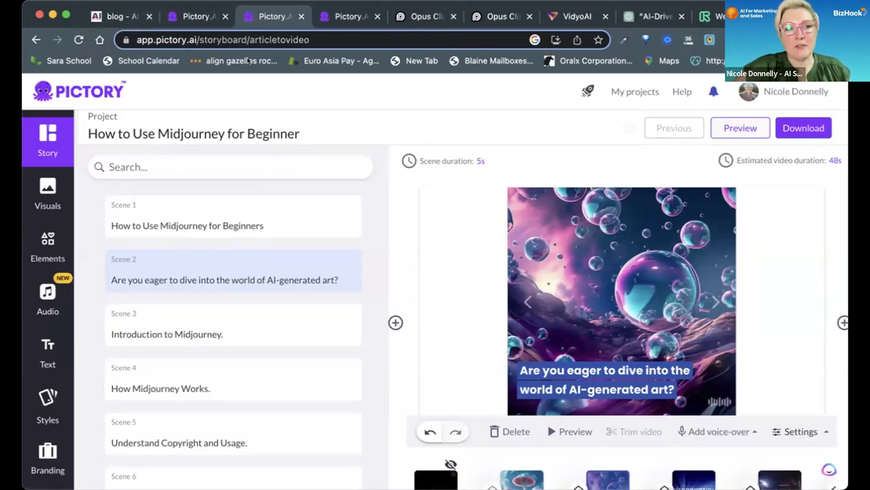
click(126, 16)
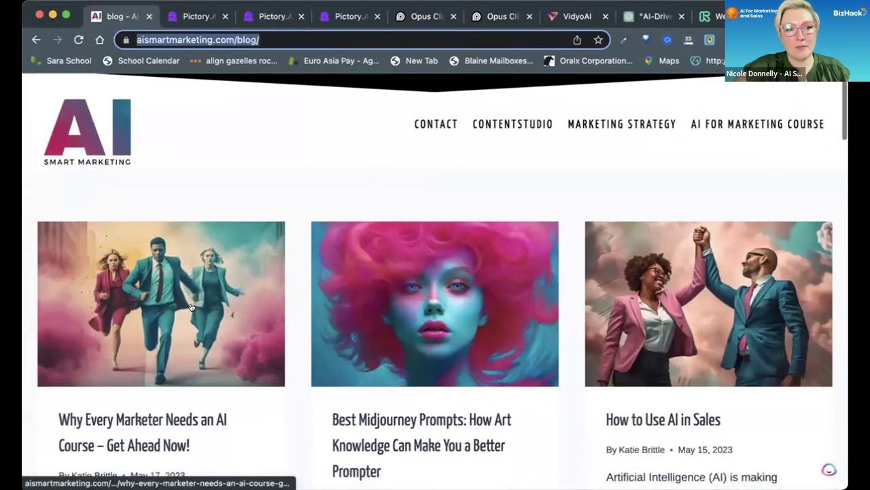
- Skim the Best Midjourney Prompts article, then return to the blog post listing
scroll(352, 360, down, 3)
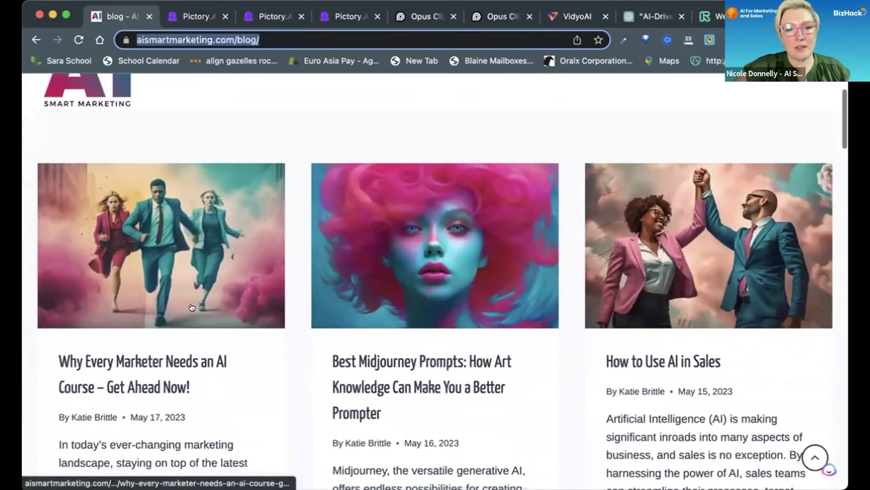
click(410, 362)
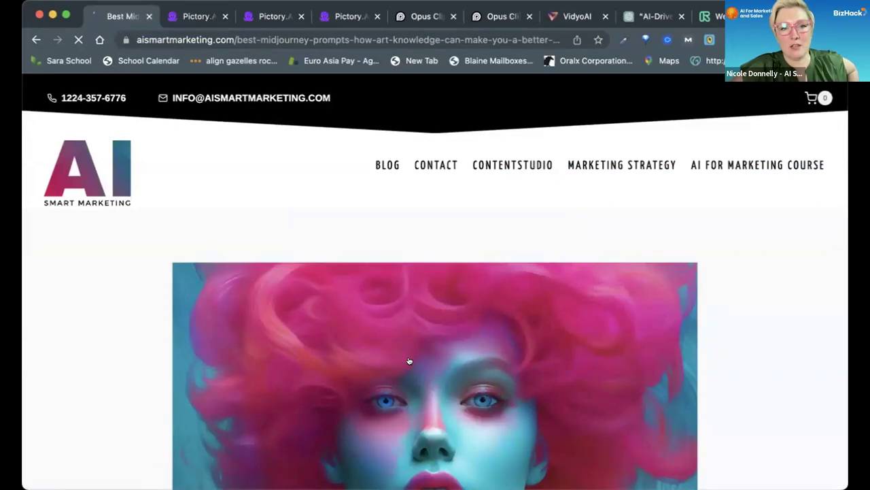
scroll(409, 361, down, 5)
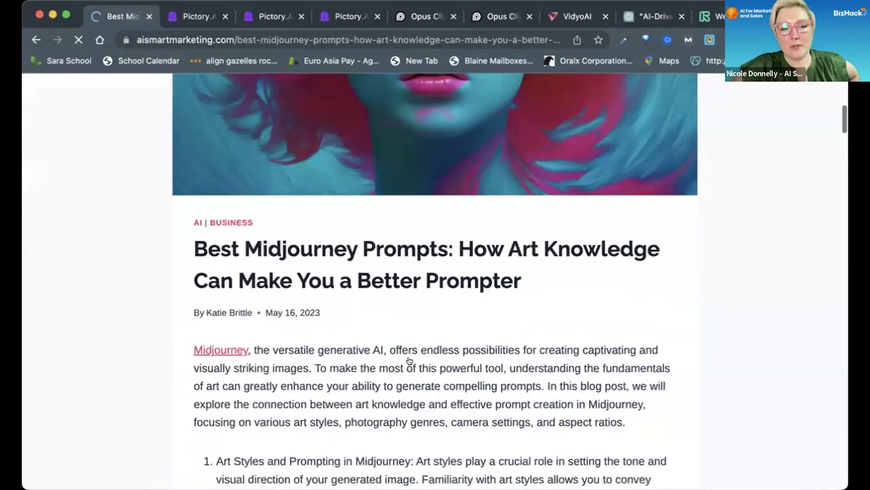
scroll(409, 360, down, 10)
scroll(409, 360, down, 10)
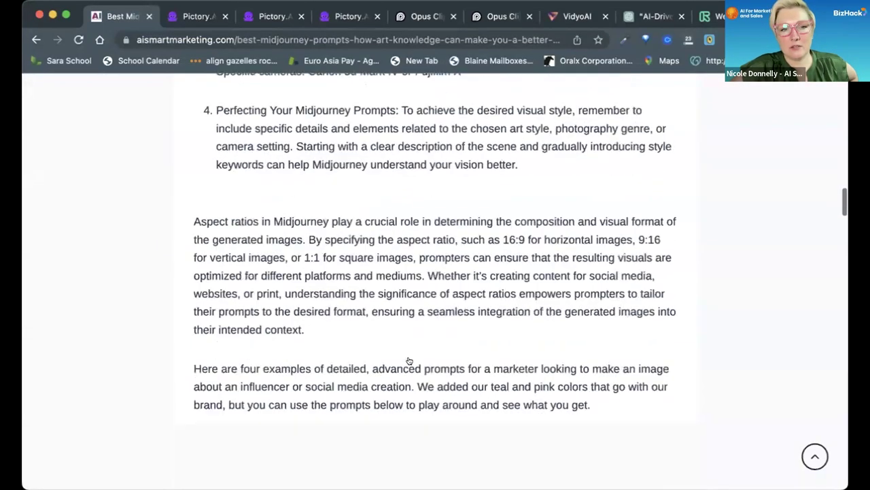
scroll(408, 361, down, 10)
scroll(408, 360, down, 5)
scroll(409, 360, down, 5)
scroll(409, 360, down, 6)
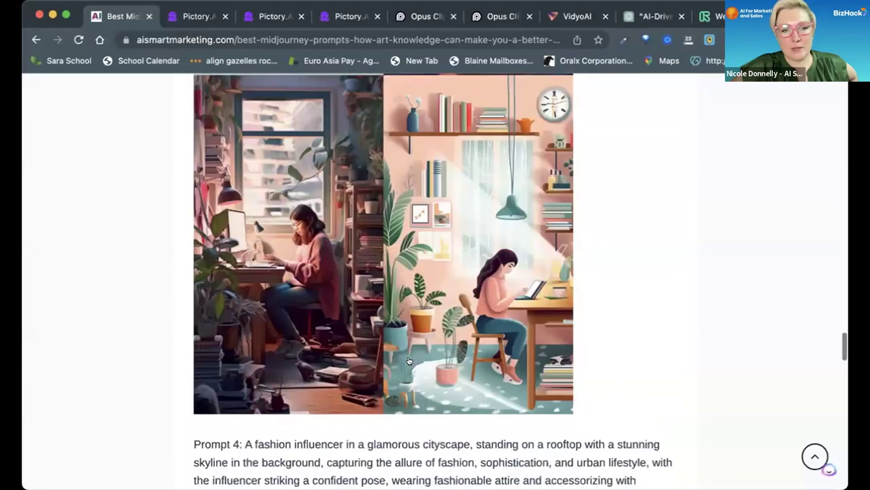
scroll(409, 360, up, 3)
scroll(408, 361, up, 10)
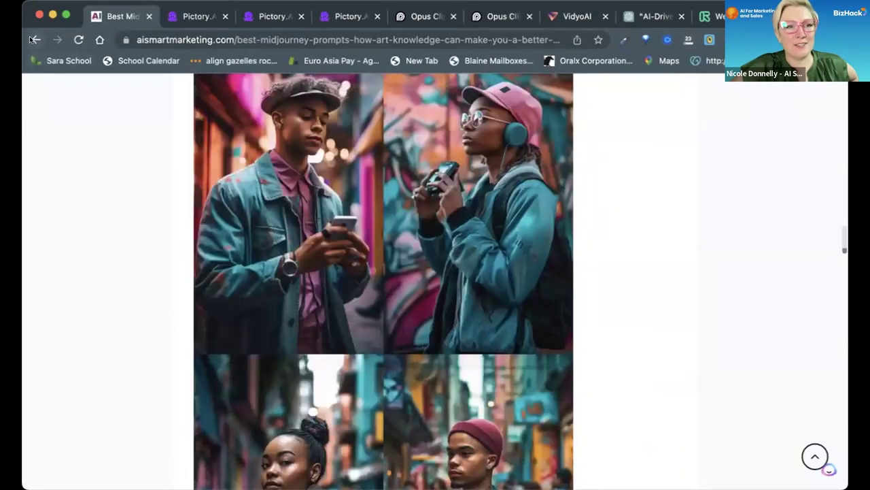
click(33, 39)
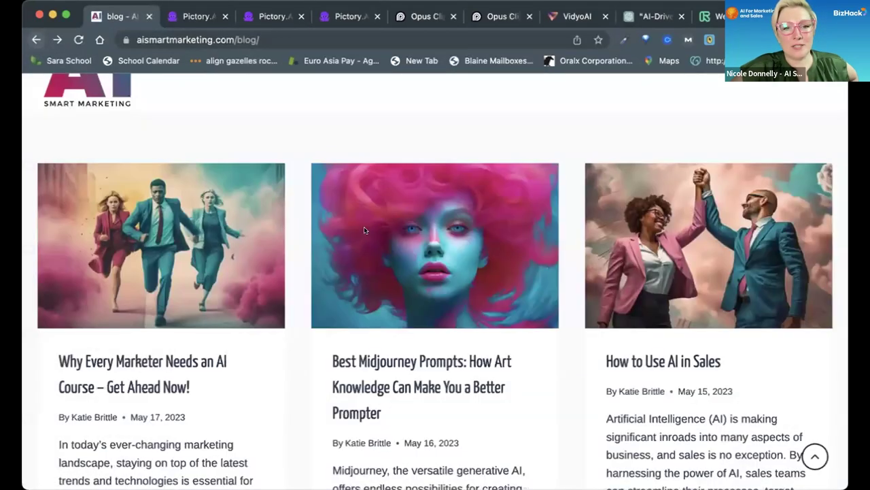
- Read the How to Use AI in Sales article down to Similar Posts and back up
scroll(422, 265, down, 3)
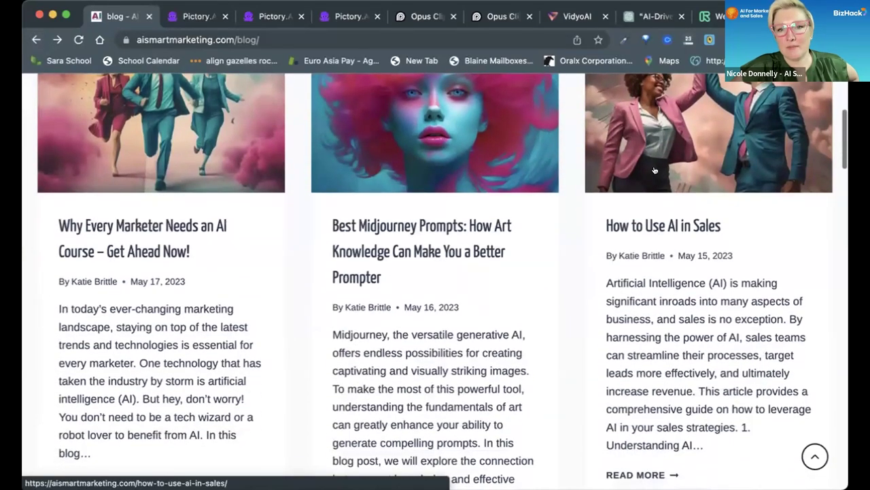
click(653, 169)
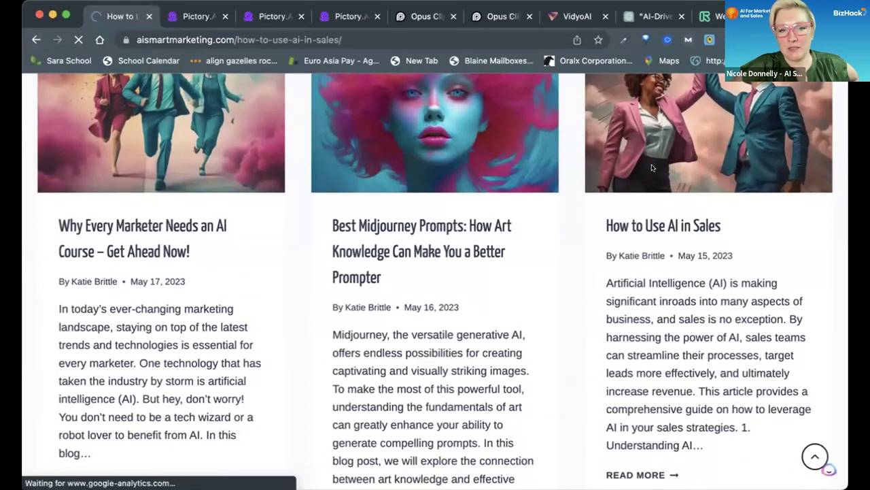
scroll(449, 326, down, 1)
scroll(450, 325, down, 10)
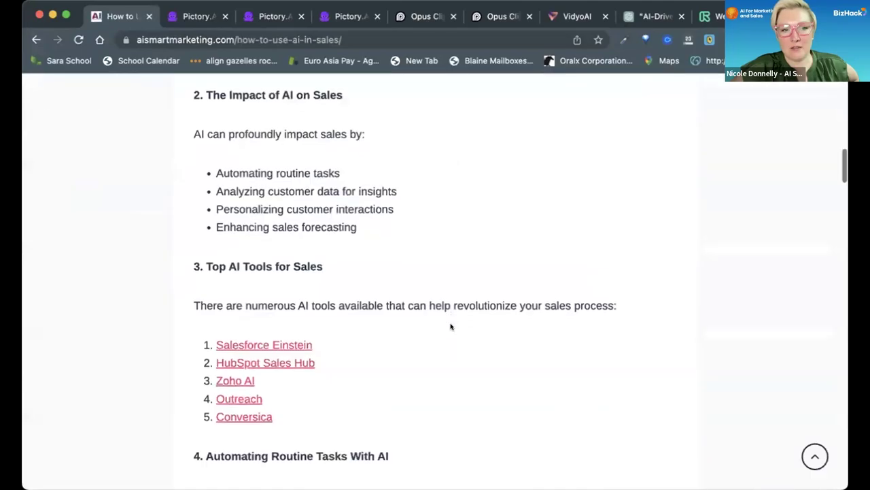
scroll(450, 325, down, 5)
scroll(450, 324, down, 3)
scroll(450, 326, down, 5)
scroll(450, 326, down, 5)
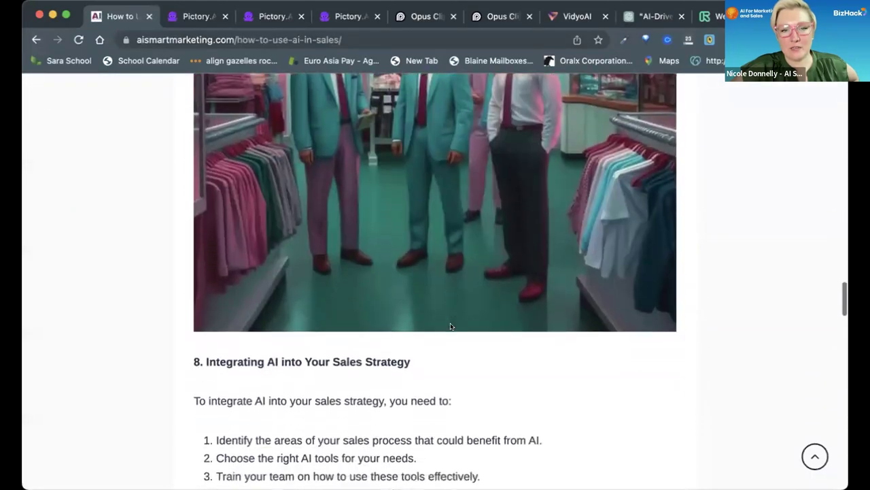
scroll(450, 326, down, 5)
scroll(450, 326, down, 5)
scroll(451, 326, down, 5)
scroll(450, 327, down, 2)
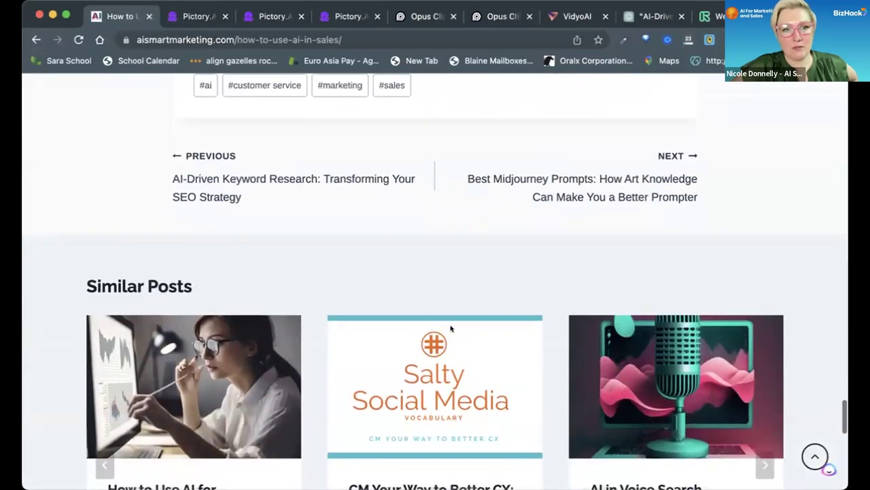
scroll(450, 327, up, 10)
scroll(450, 326, up, 5)
scroll(450, 327, up, 5)
scroll(450, 328, up, 5)
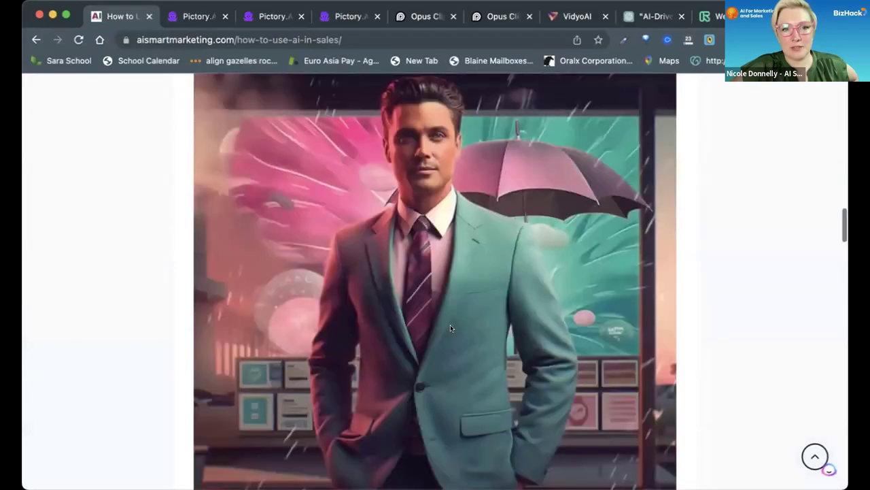
scroll(450, 328, up, 1)
scroll(450, 329, up, 5)
scroll(450, 329, up, 2)
scroll(450, 328, up, 3)
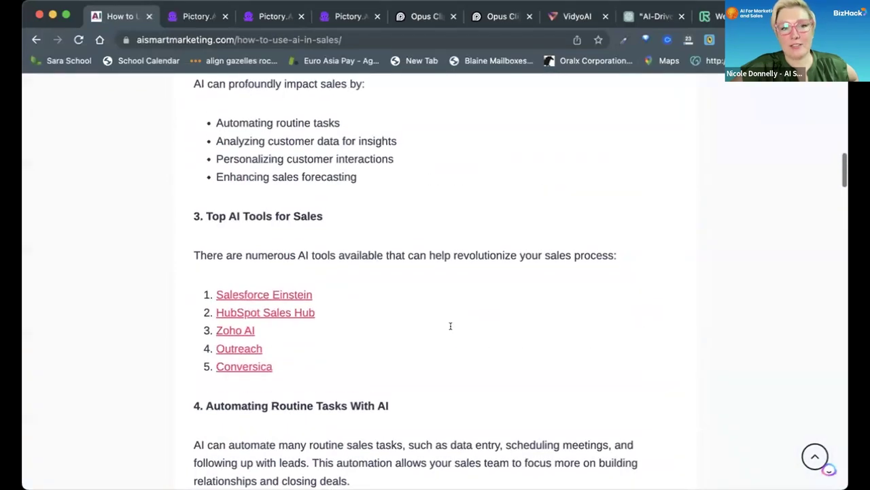
scroll(450, 328, up, 5)
scroll(450, 328, up, 4)
scroll(292, 263, up, 2)
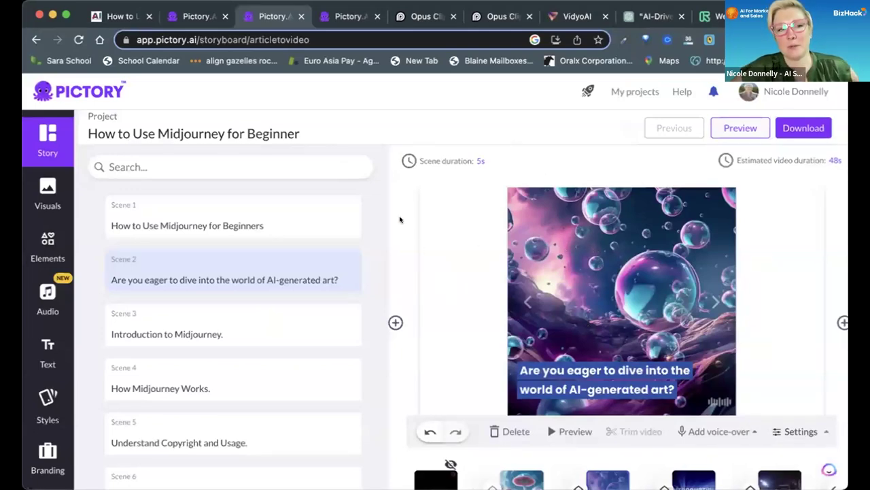
mouse_move(234, 272)
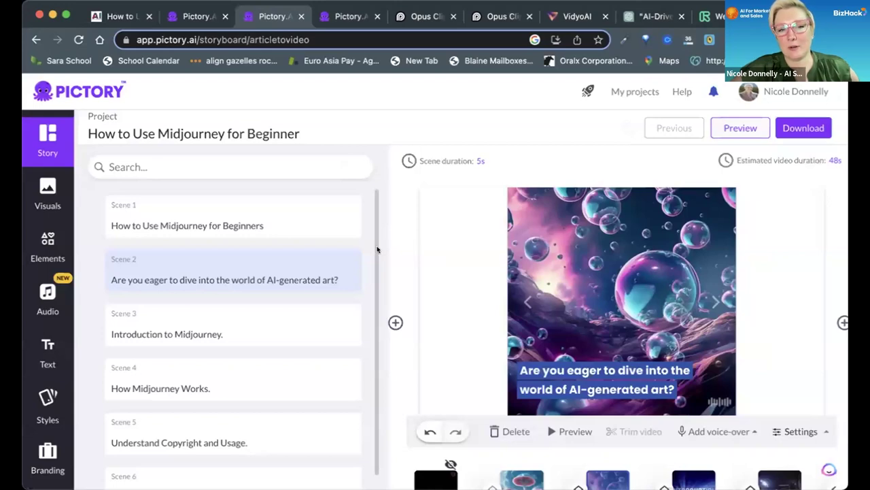
- Preview the Introduction to Midjourney, How Midjourney Works and Thanks for watching outro scenes
scroll(229, 393, down, 3)
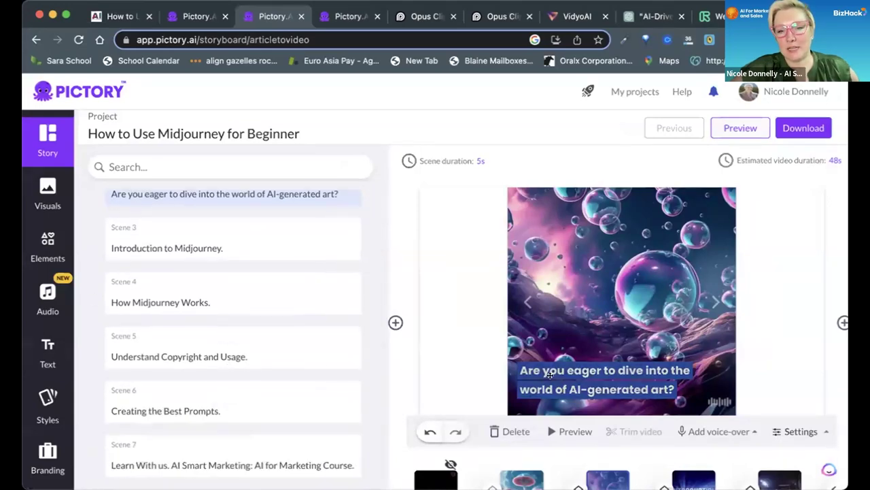
scroll(229, 393, down, 2)
click(707, 422)
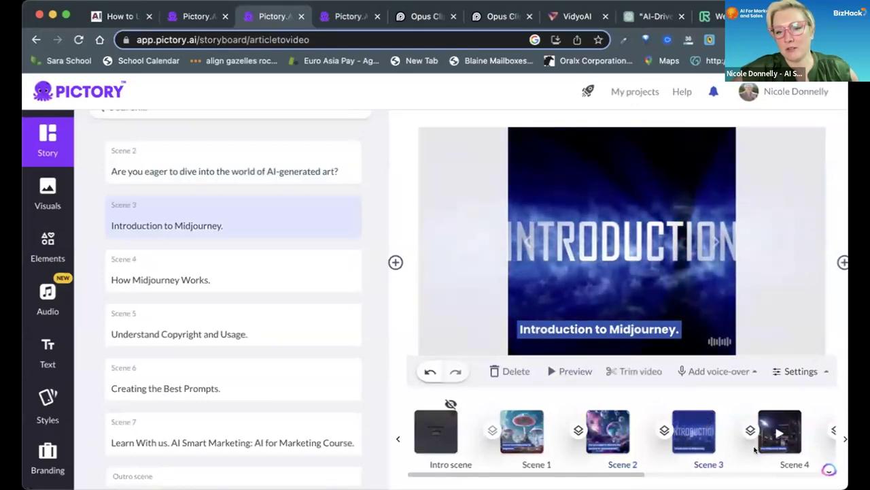
click(764, 445)
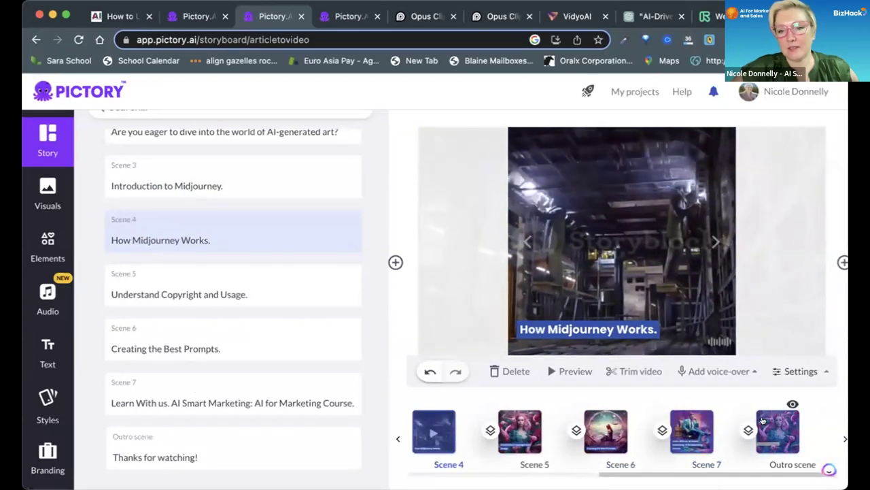
click(763, 421)
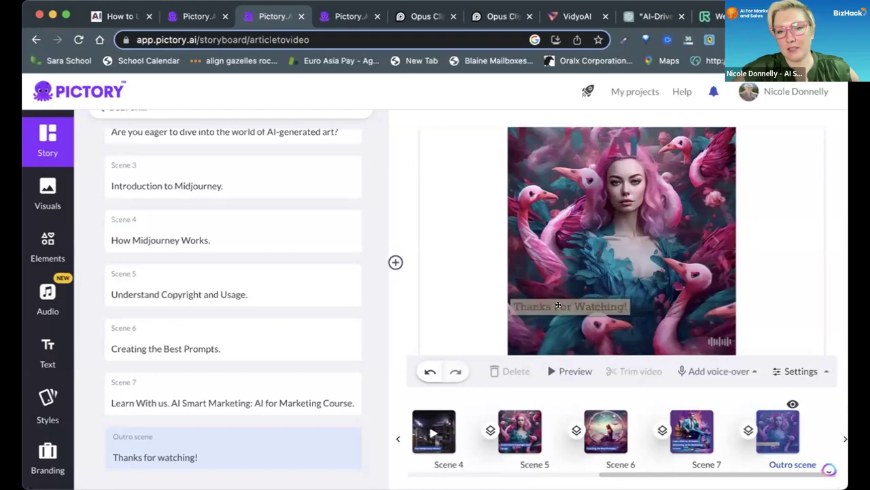
- Select the outro's 'Thanks For Watching!' caption for editing
click(557, 305)
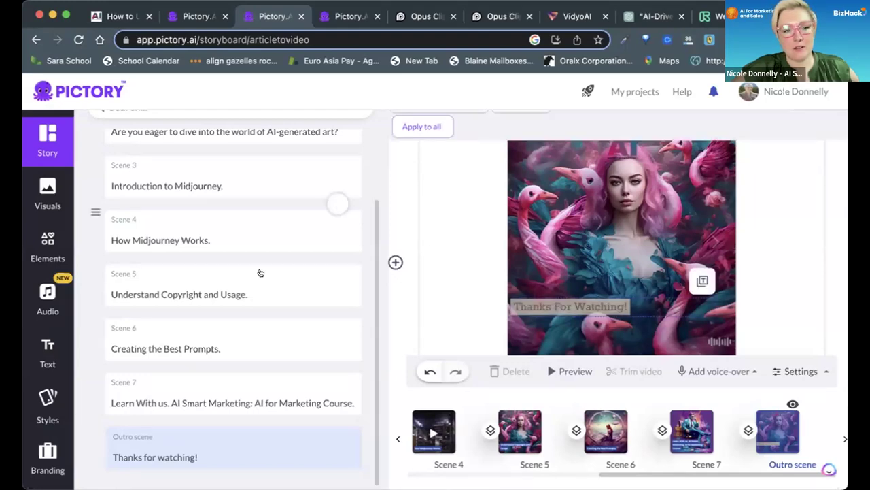
scroll(253, 355, down, 3)
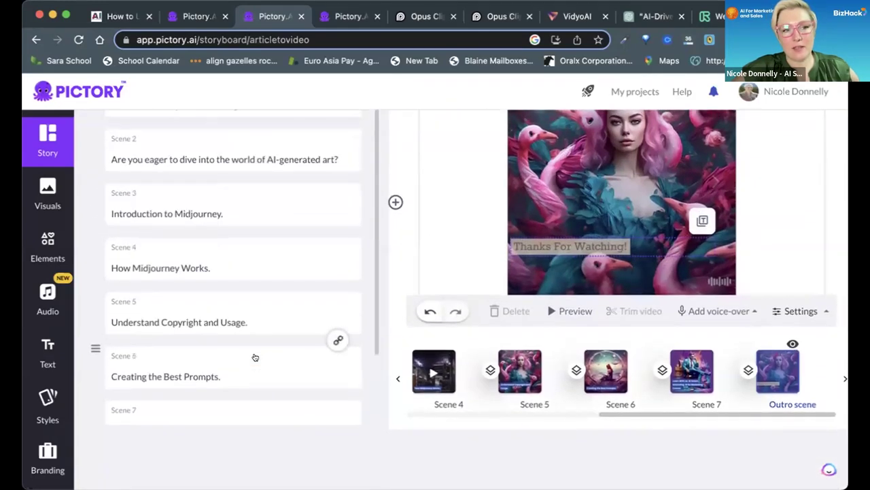
scroll(210, 305, up, 3)
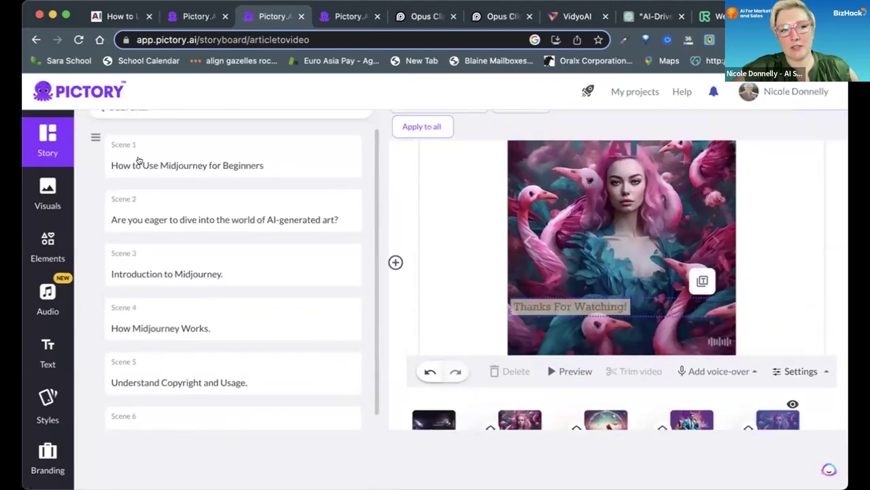
scroll(187, 158, down, 3)
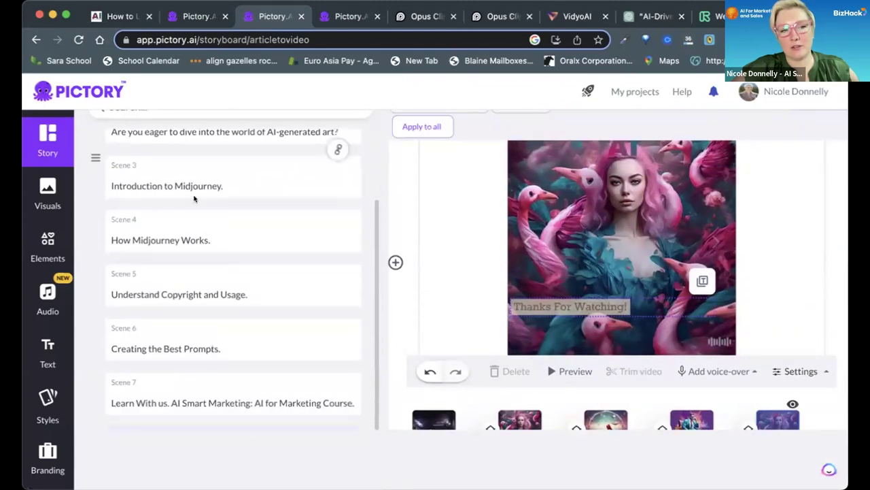
- Step through How Midjourney Works, Copyright and Usage, Best Prompts, AI for Marketing Course, then the outro
click(193, 243)
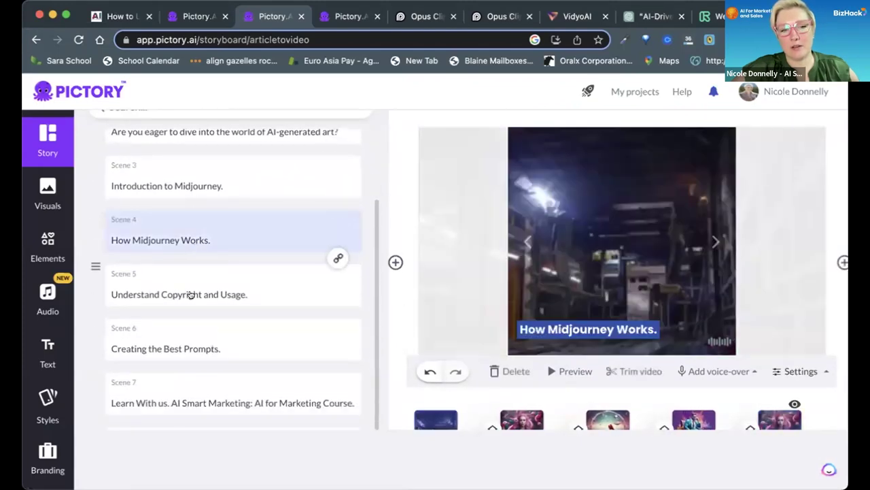
click(193, 293)
click(190, 348)
scroll(190, 346, down, 2)
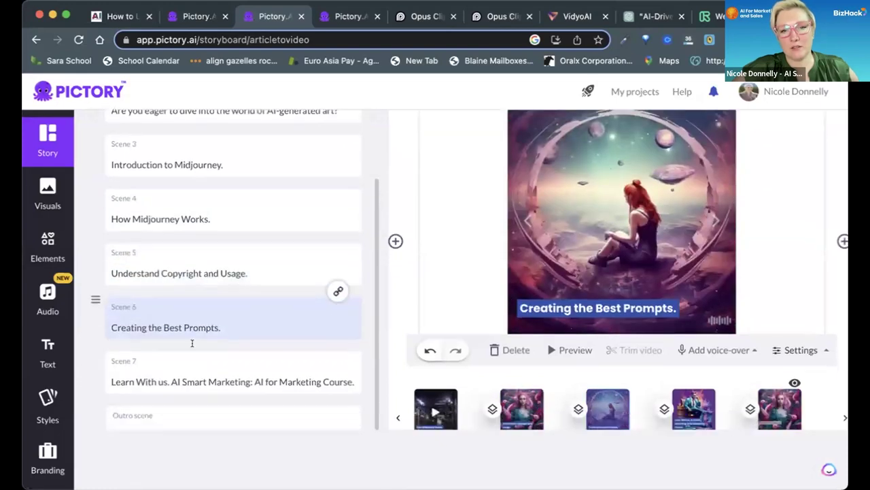
click(192, 344)
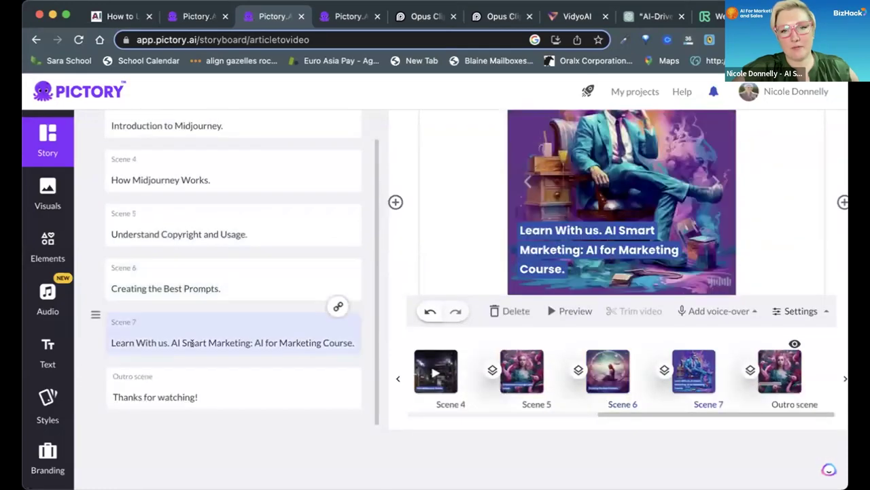
click(190, 382)
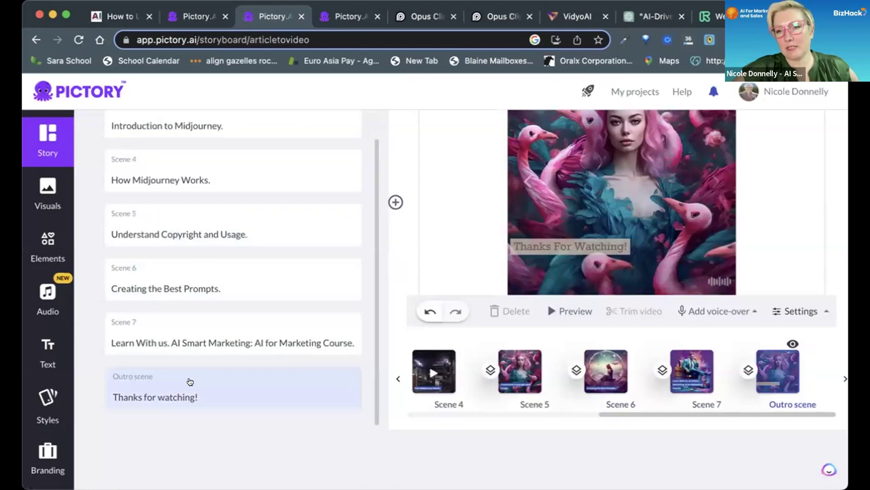